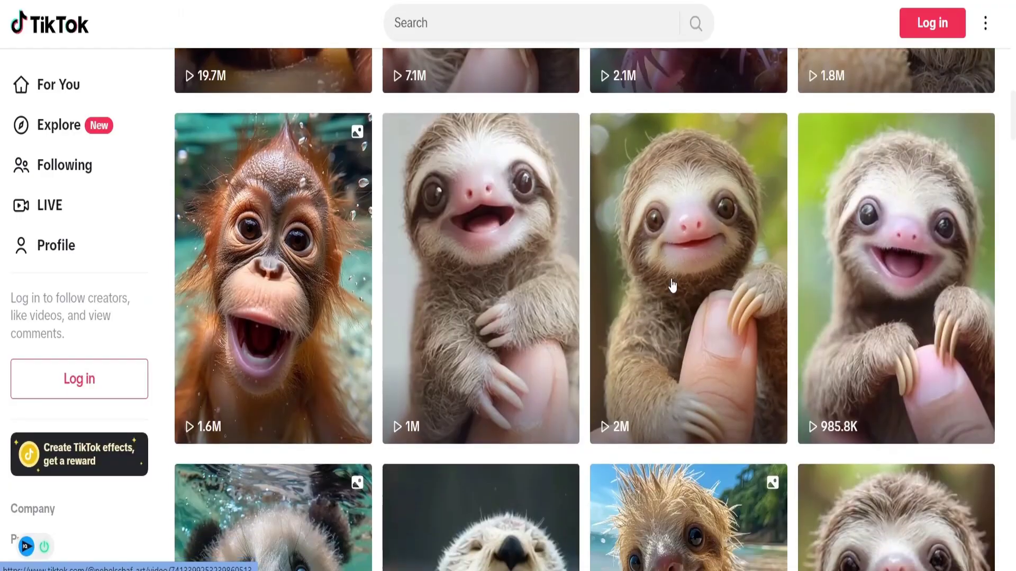
Scroll through the remaining cute-animal TikTok videos, then switch to Leonardo.Ai.
scroll(672, 285, "down", 5)
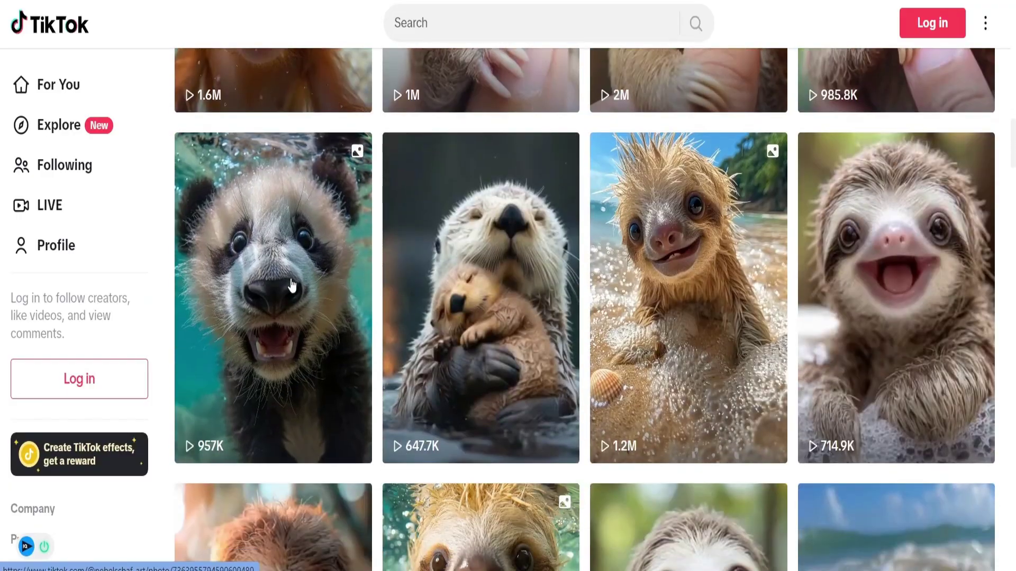
scroll(284, 300, "down", 4)
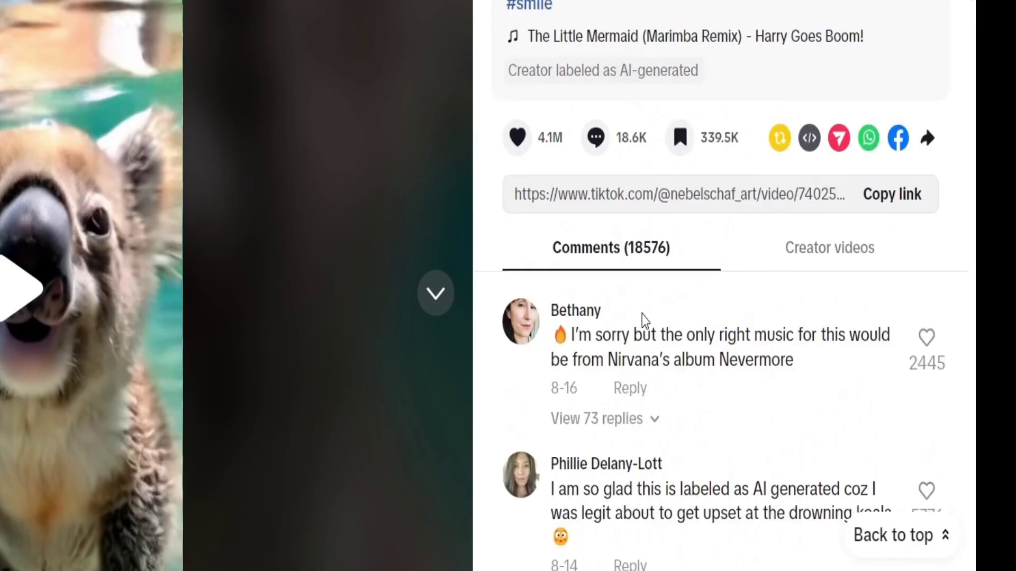
scroll(642, 321, "up", 1)
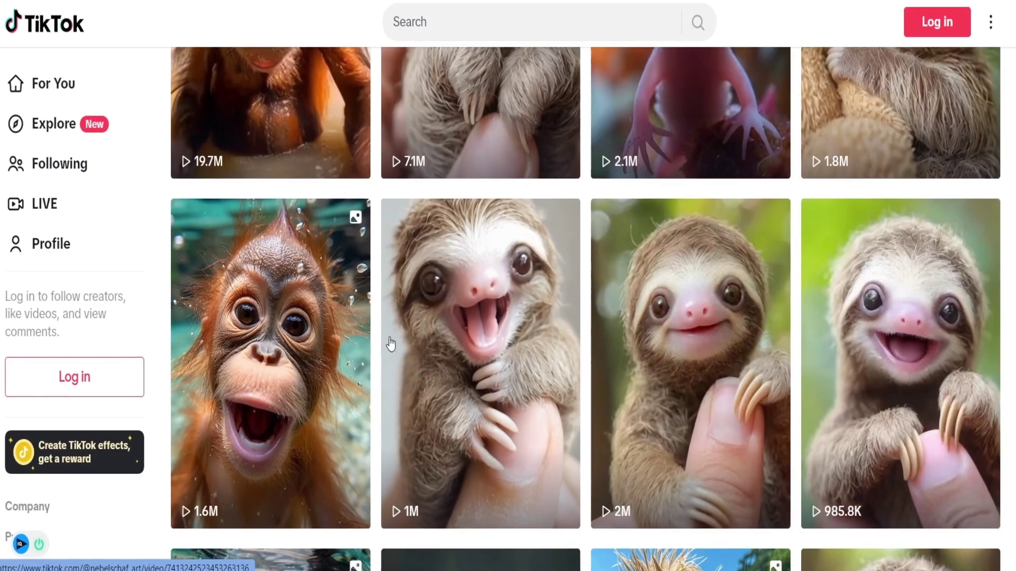
scroll(697, 363, "down", 2)
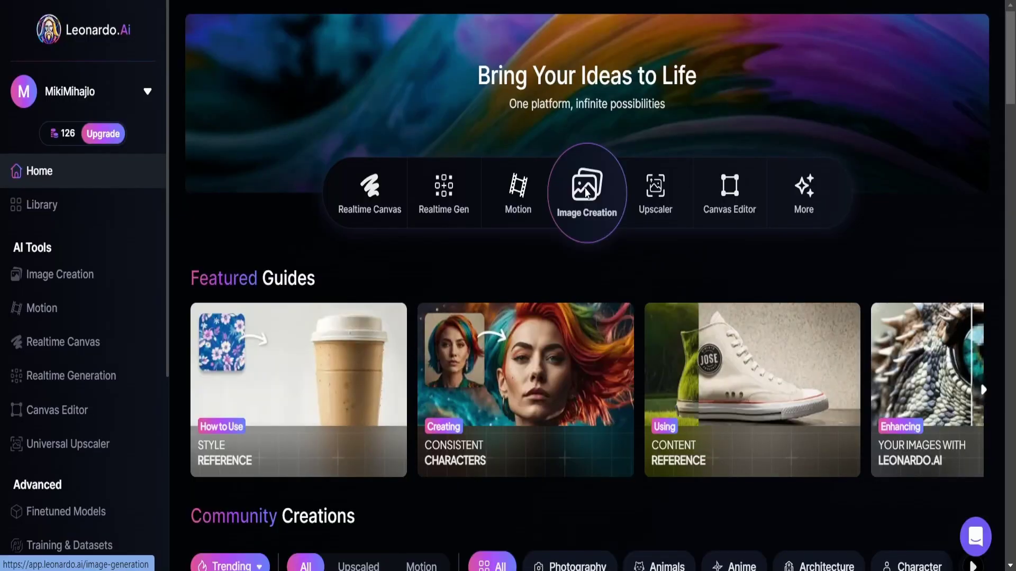
left_click(586, 193)
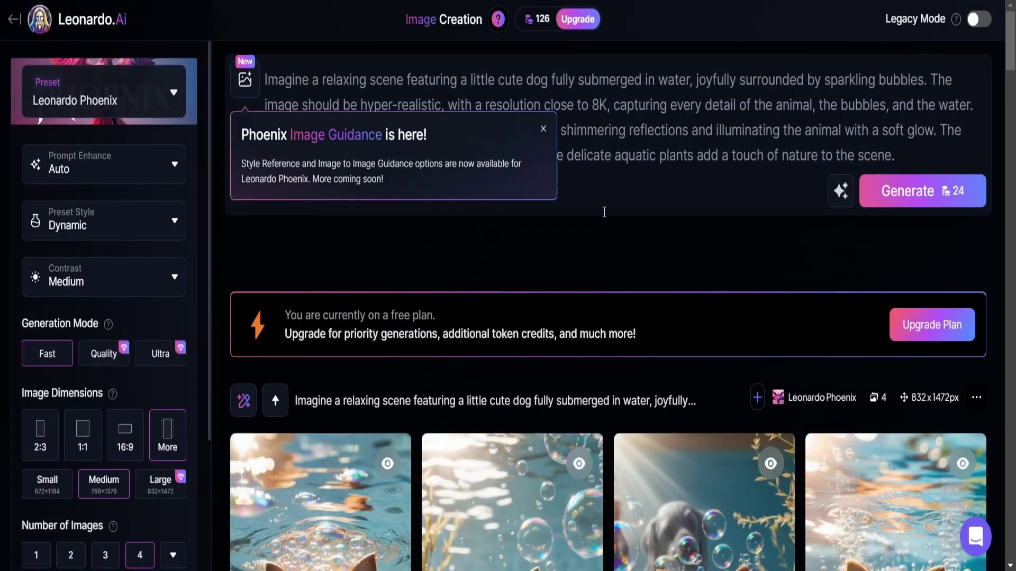
Scroll down through the earlier dog, hammock and kitten generations in Image Creation.
scroll(604, 212, "down", 10)
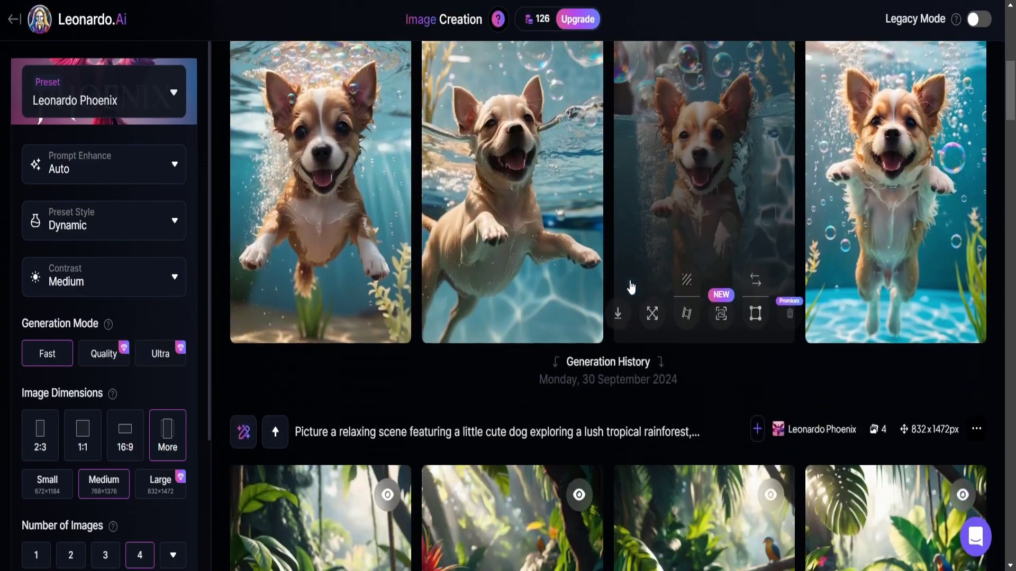
scroll(607, 211, "down", 9)
scroll(593, 275, "down", 15)
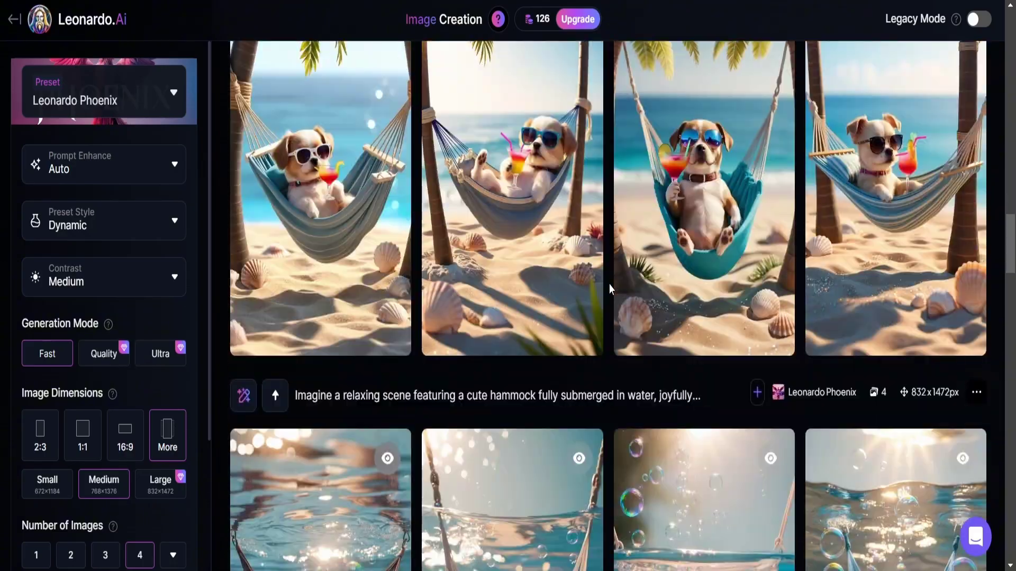
scroll(608, 283, "down", 18)
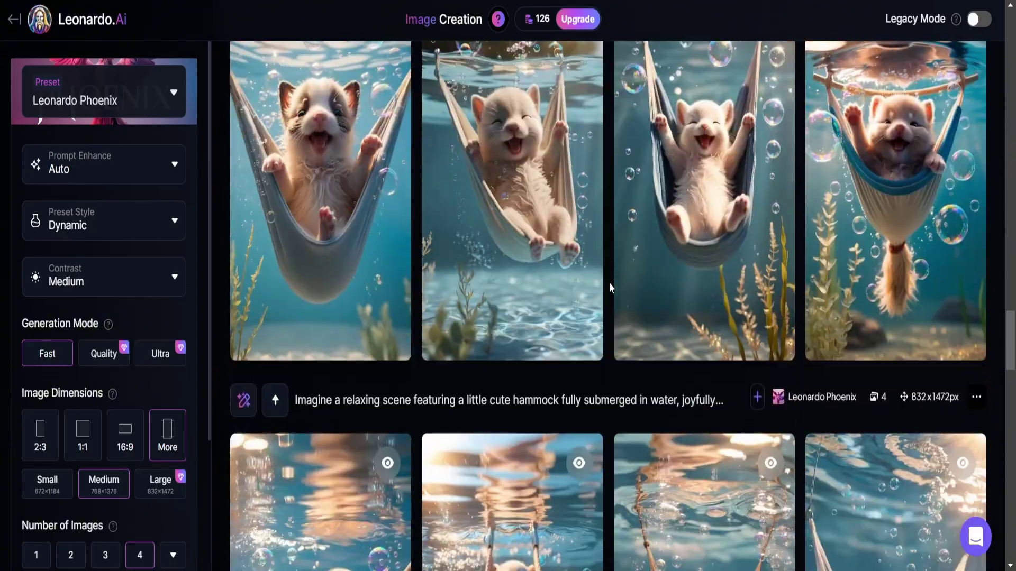
scroll(608, 282, "down", 16)
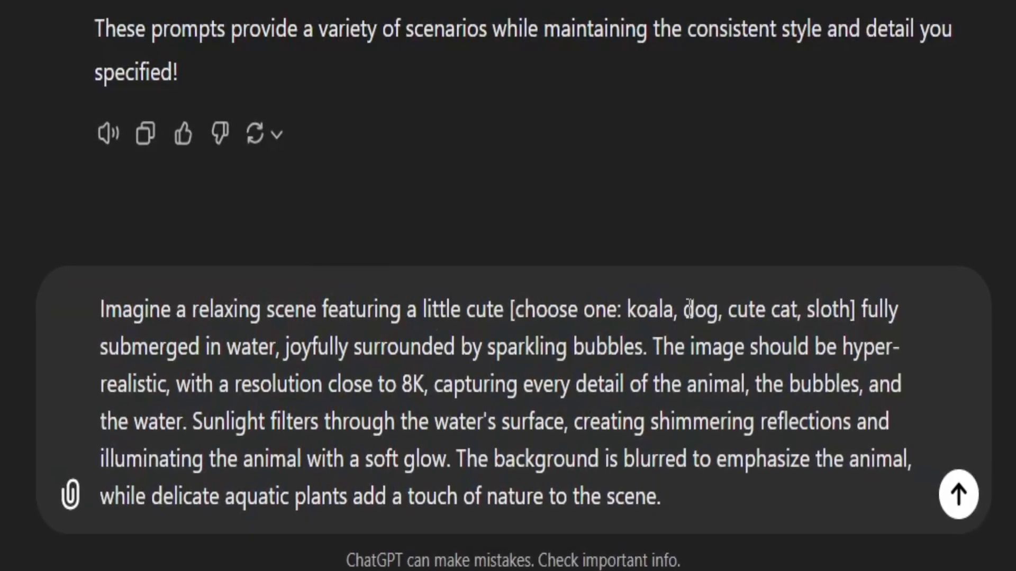
Highlight 'dog', 'sloth' and the whole earlier request in the ChatGPT conversation.
left_click_drag(683, 309, 720, 309)
left_click_drag(813, 313, 856, 318)
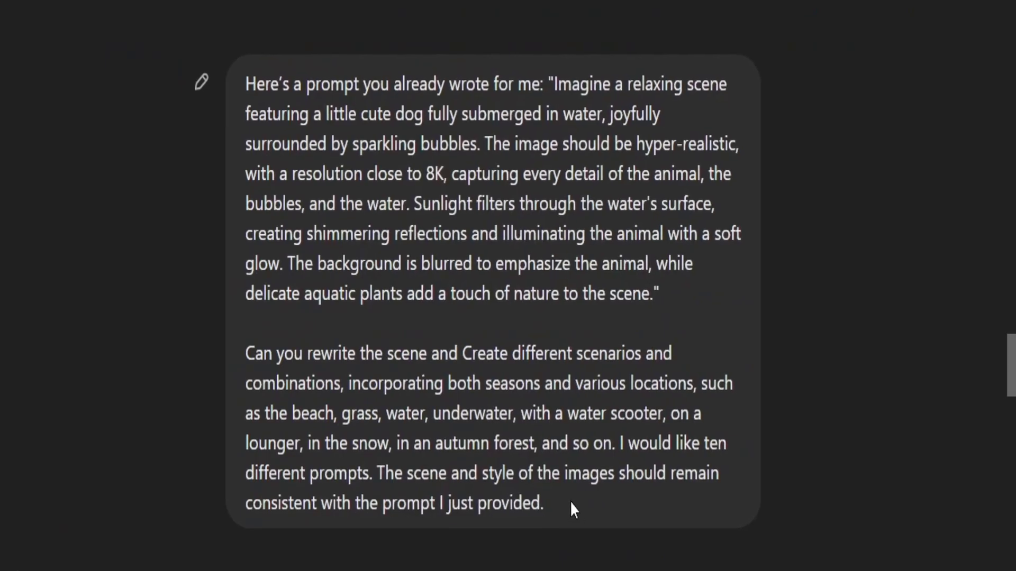
left_click_drag(542, 503, 249, 71)
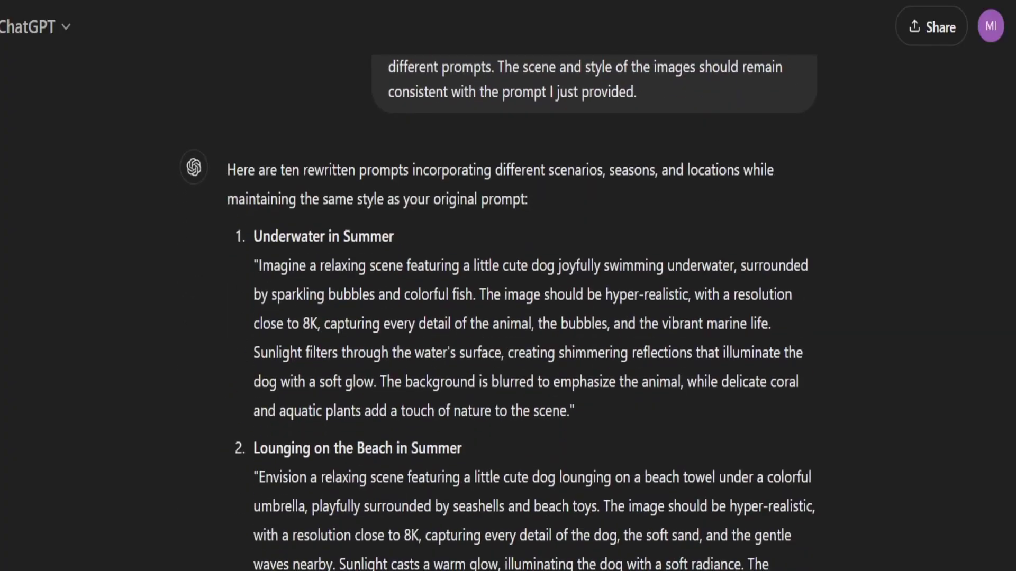
Review the ten prompts, highlight 'In a Tropical Rainforest', and paste the dog-in-water prompt into Leonardo.
scroll(508, 312, "down", 3)
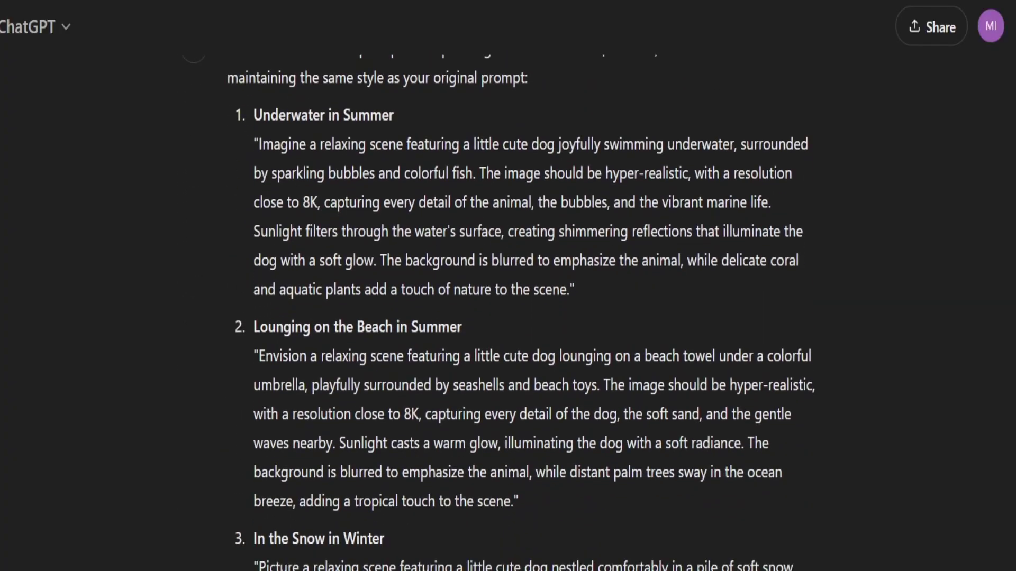
scroll(508, 312, "down", 1)
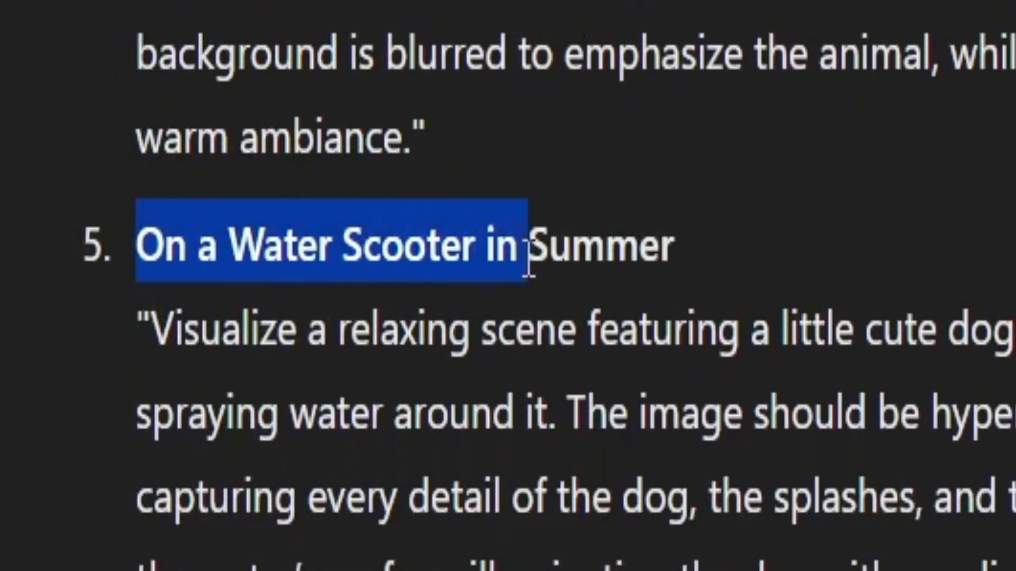
left_click_drag(154, 233, 337, 238)
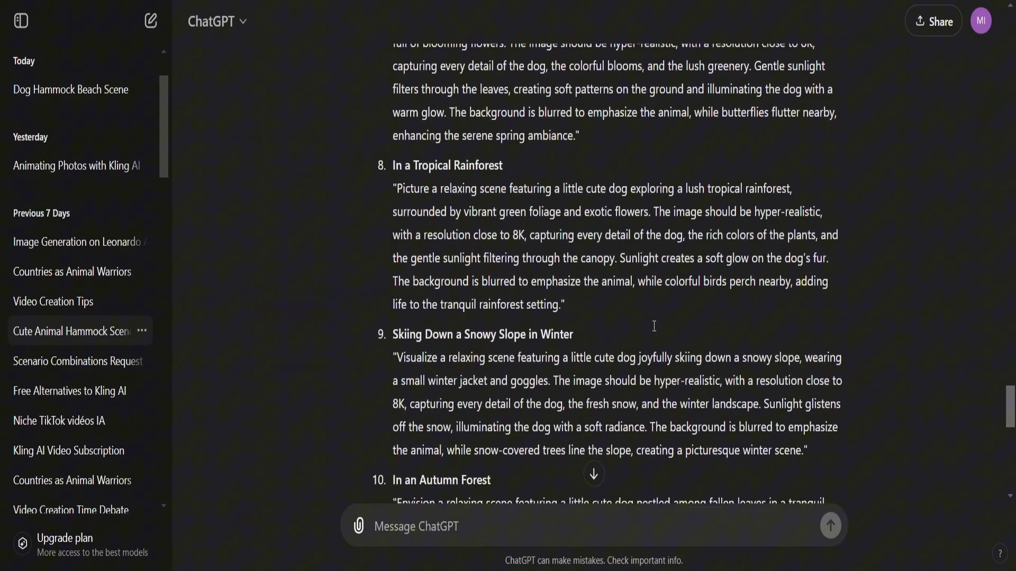
scroll(655, 330, "down", 5)
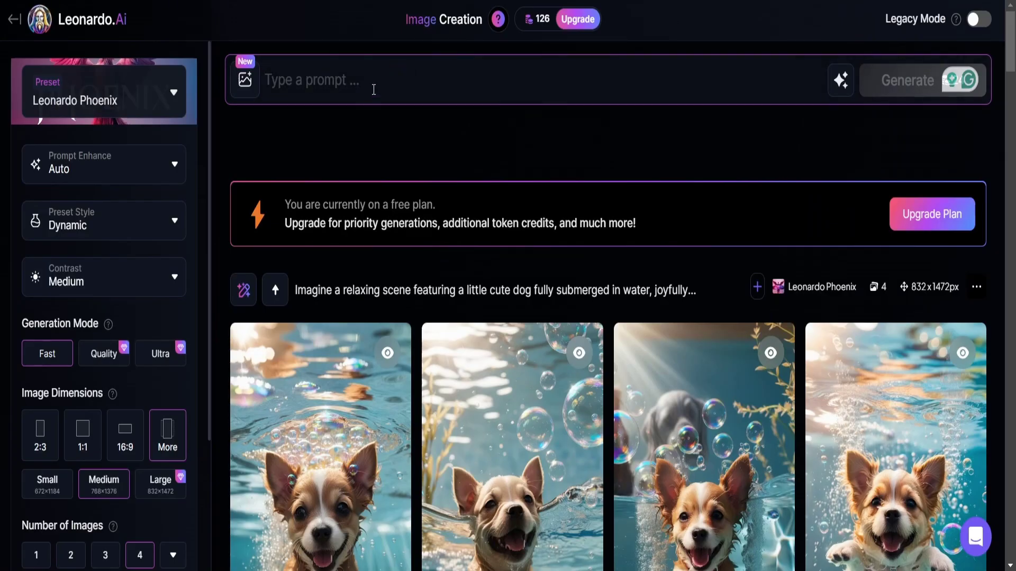
type("Imagine a relaxing scene featuring a little cute dog fully submerged in water, joyfully surrounded by sparkling bubbles. The image should be hyper-realistic, with a resolution close to 8K, capturing every detail of the animal, the bubbles, and the water. Sunlight filters through the water's surface, creating shimmering reflections and illuminating the animal with a soft glow. The background is blurred to emphasize the animal, while delicate aquatic plants add a touch of nature to the scene.")
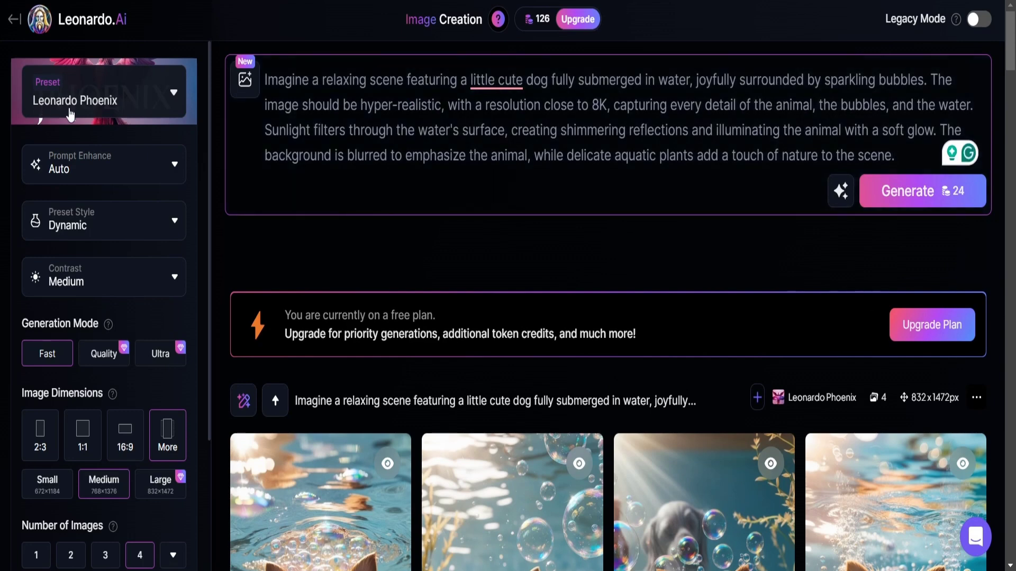
Keep the Leonardo Phoenix preset, open More dimensions, and generate four images.
left_click(173, 95)
left_click(295, 217)
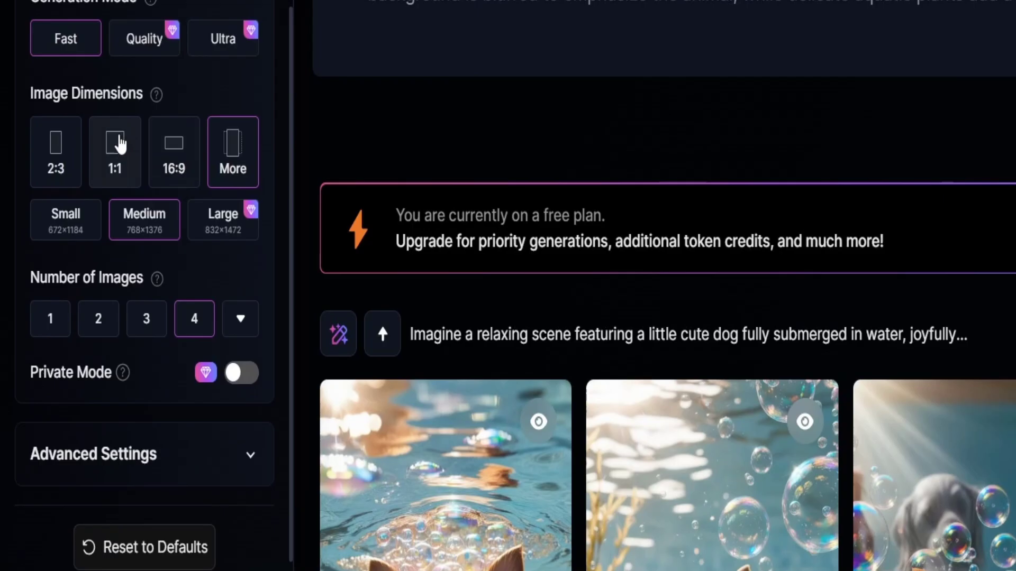
left_click(231, 165)
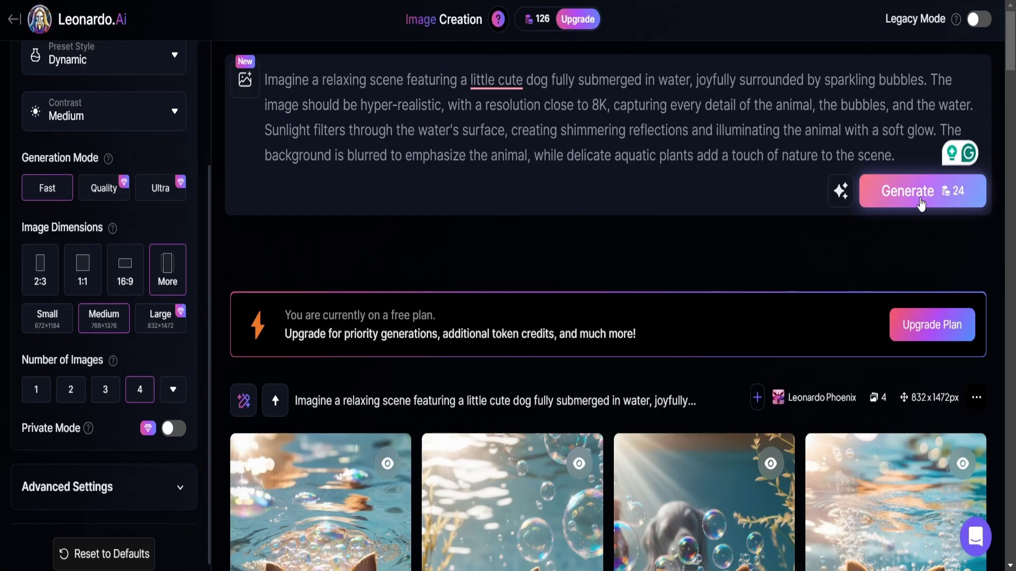
left_click(919, 195)
Enlarge the second underwater puppy image and move to the next one.
scroll(697, 268, "down", 5)
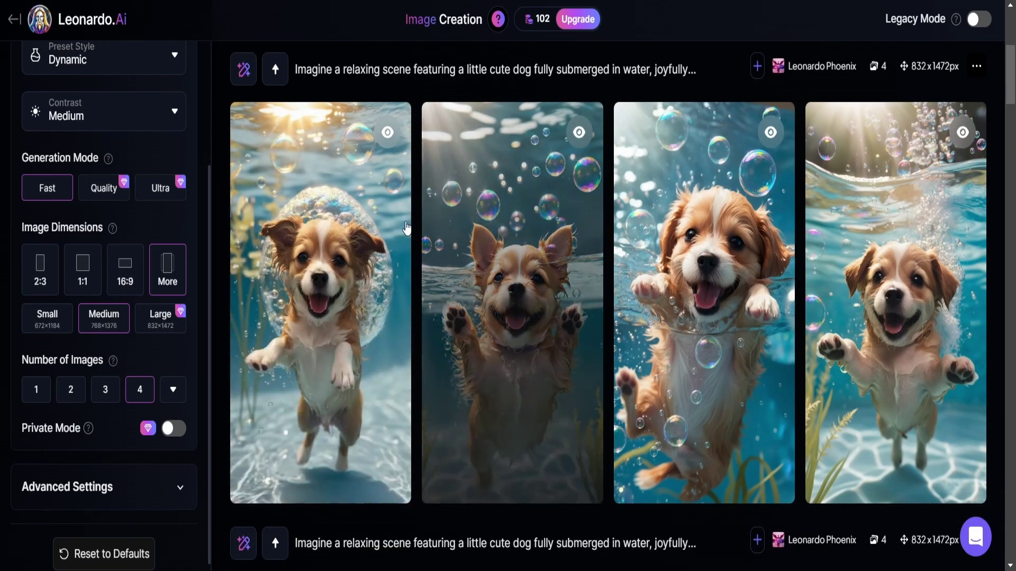
left_click(350, 239)
left_click(707, 300)
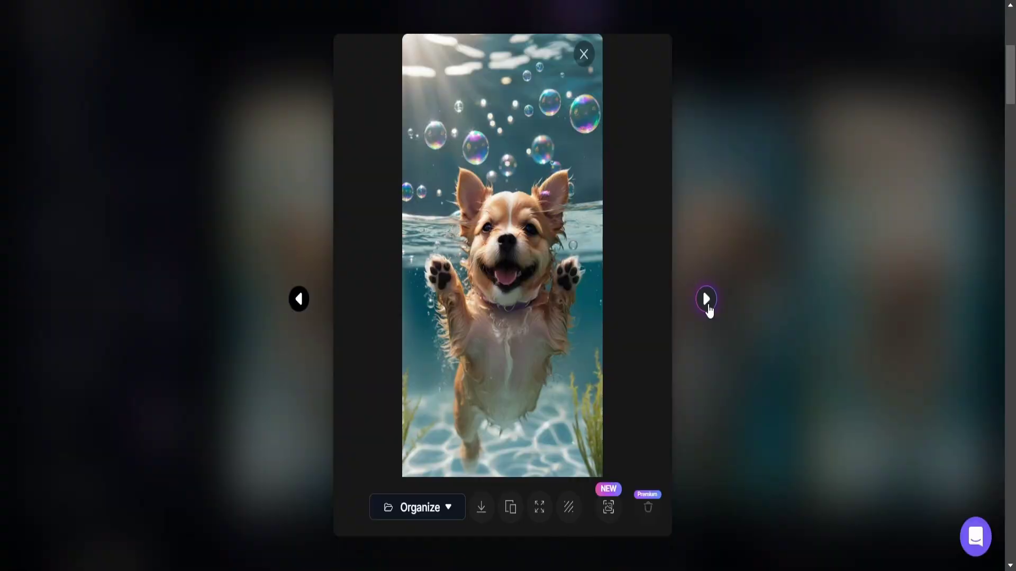
left_click(707, 300)
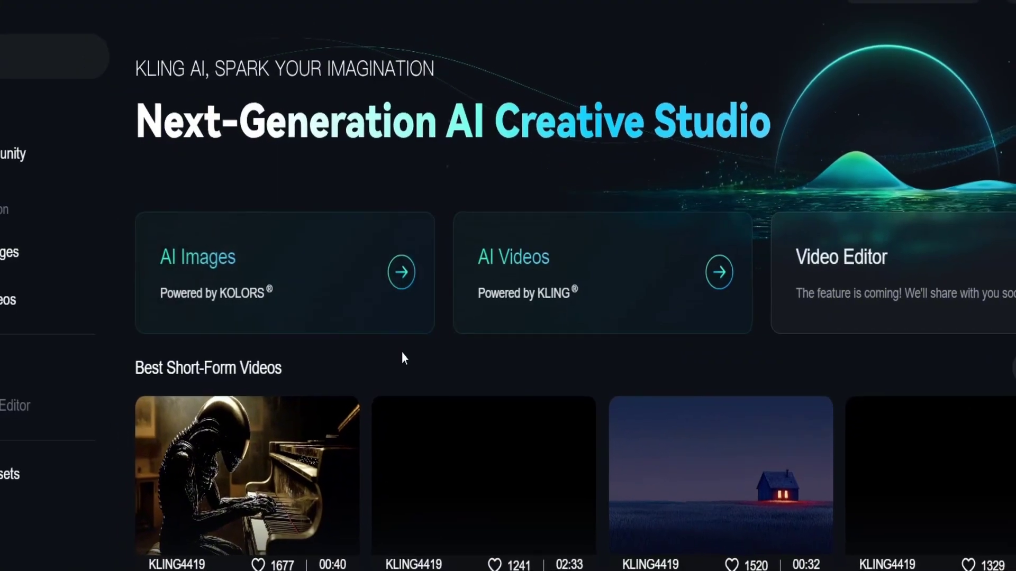
Set up a Kling image-to-video job with the Leonardo puppy image and pasted underwater prompt.
left_click(545, 262)
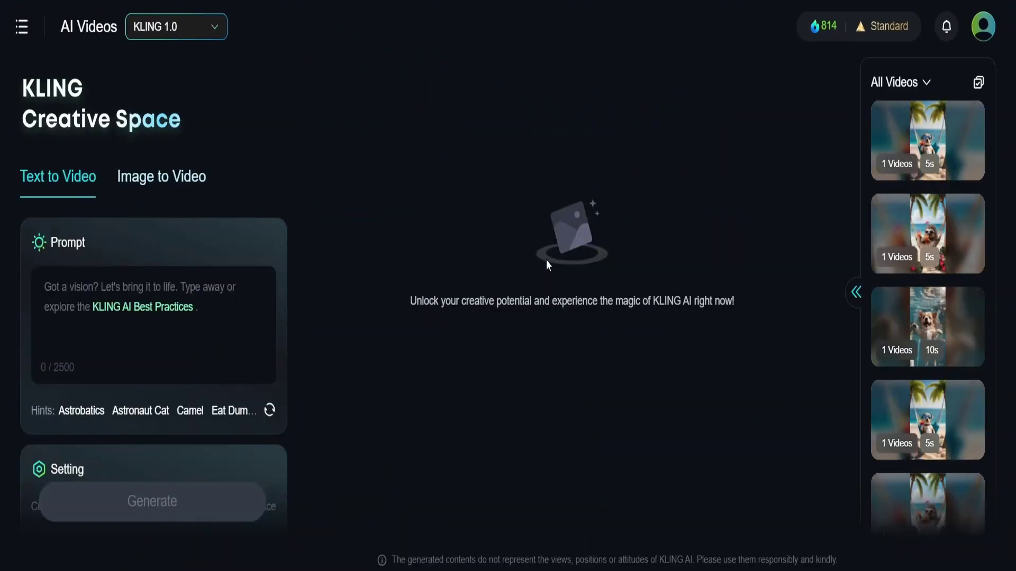
left_click(138, 182)
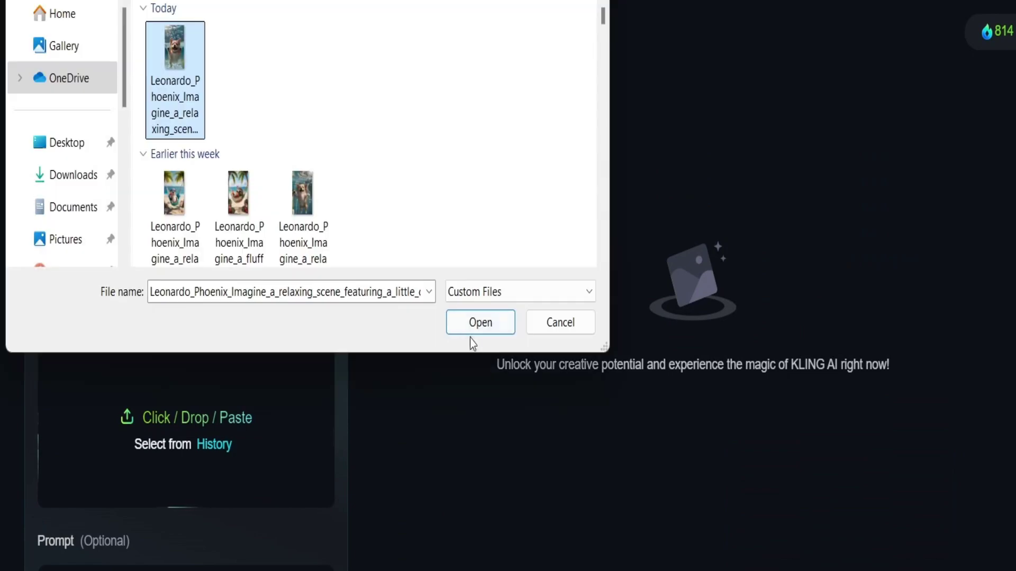
left_click(470, 340)
scroll(231, 295, "down", 2)
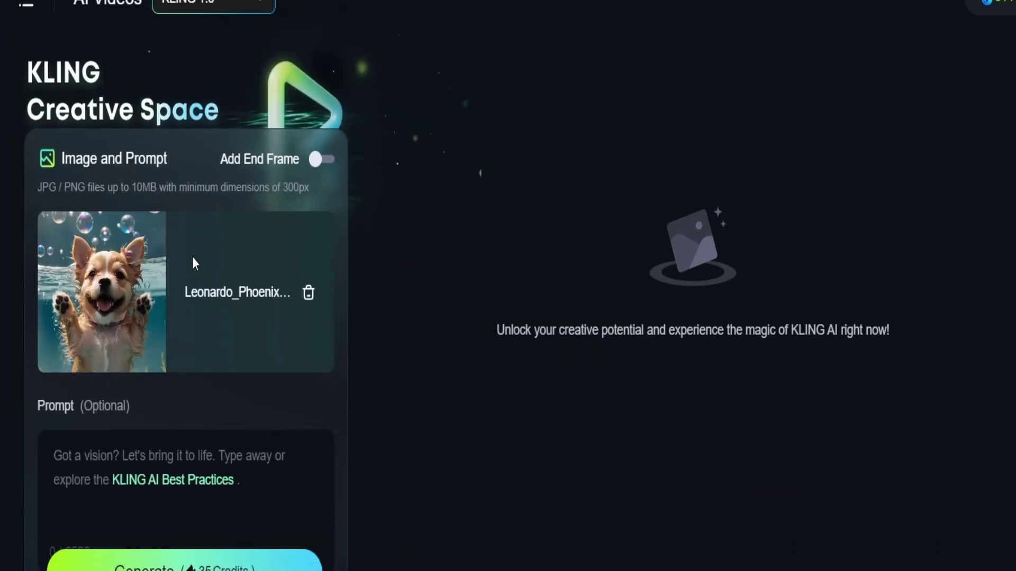
left_click(180, 465)
type("Imagine a relaxing scene featuring a little cute dog fully submerged in water, joyfully surrounded by sparkling bubbles. The image should be hyper-realistic, with a resolution close to 8K, capturing every detail of the animal, the bubbles, and the water. Sunlight filters through the water's surface, creating shimmering reflections and illuminating the animal with a soft glow. The background is blurred to emphasize the animal, while delicate aquatic plants add a touch of nature to the scene.")
Generate the video for 10 credits, then check and dismiss the Extend 5s options.
scroll(185, 318, "down", 5)
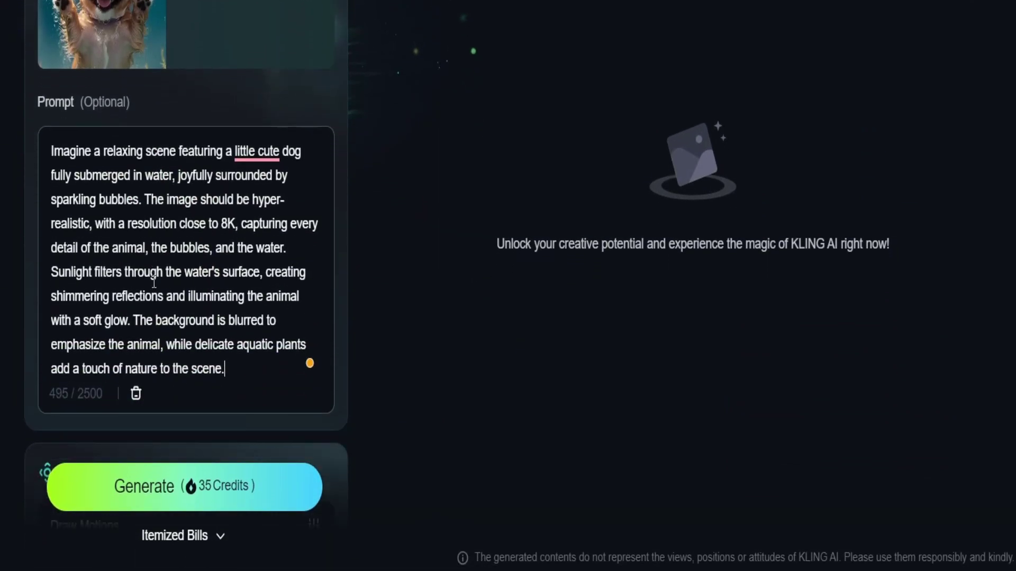
scroll(154, 283, "down", 2)
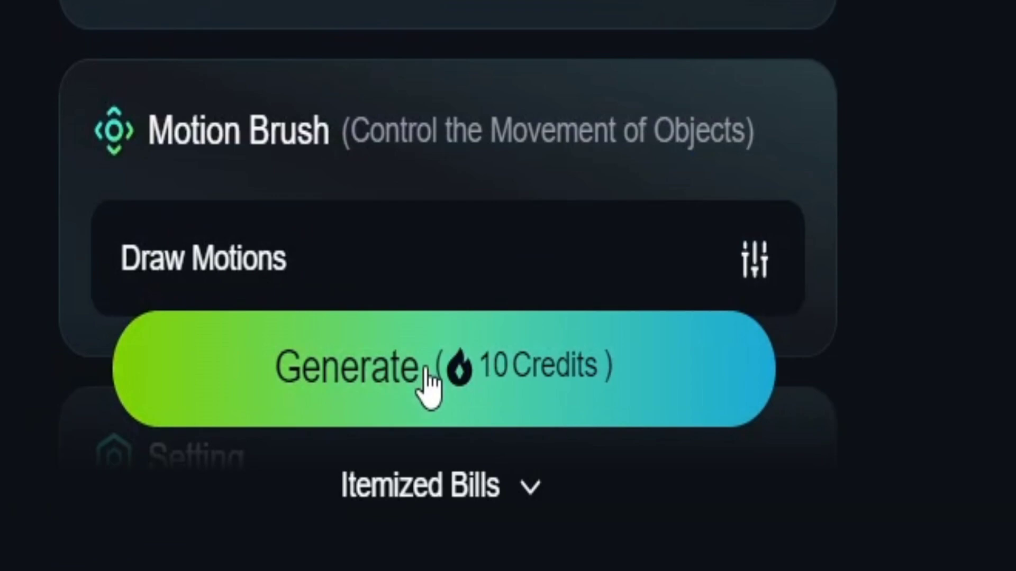
left_click(429, 381)
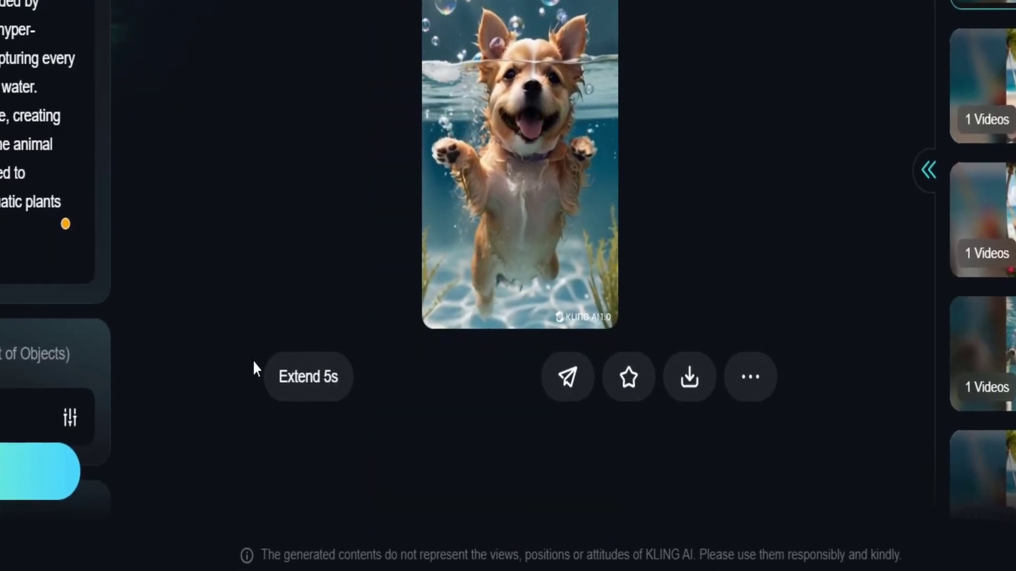
left_click(283, 370)
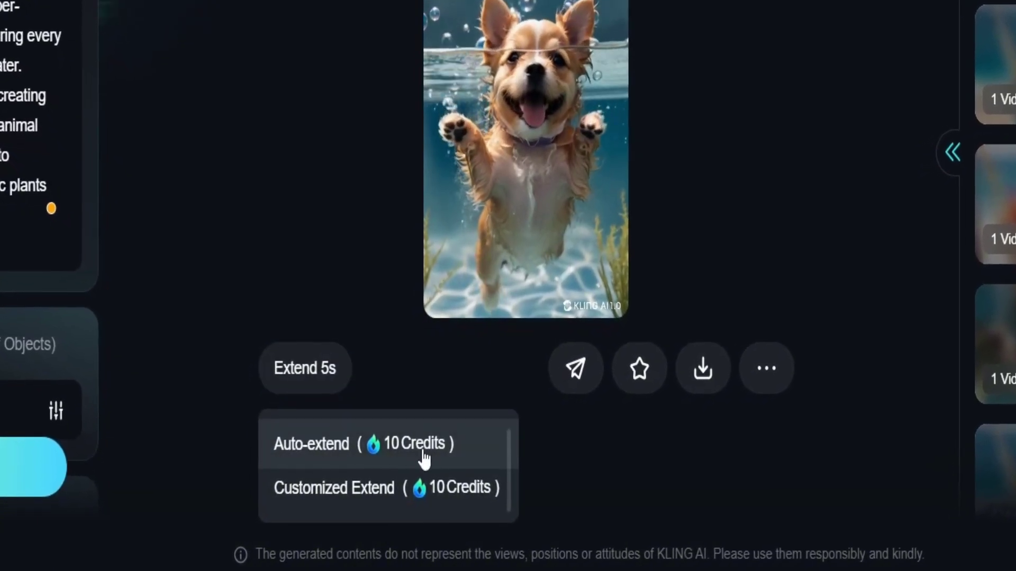
left_click(379, 444)
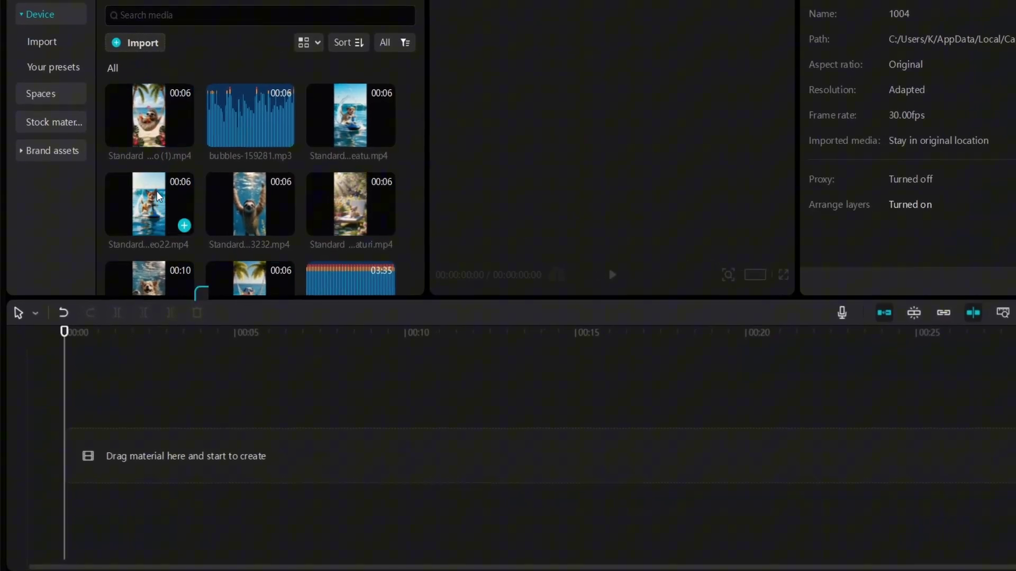
Place the animal clips on the timeline and set the ratio to 9:16.
left_click_drag(136, 227, 127, 445)
left_click_drag(176, 415, 170, 426)
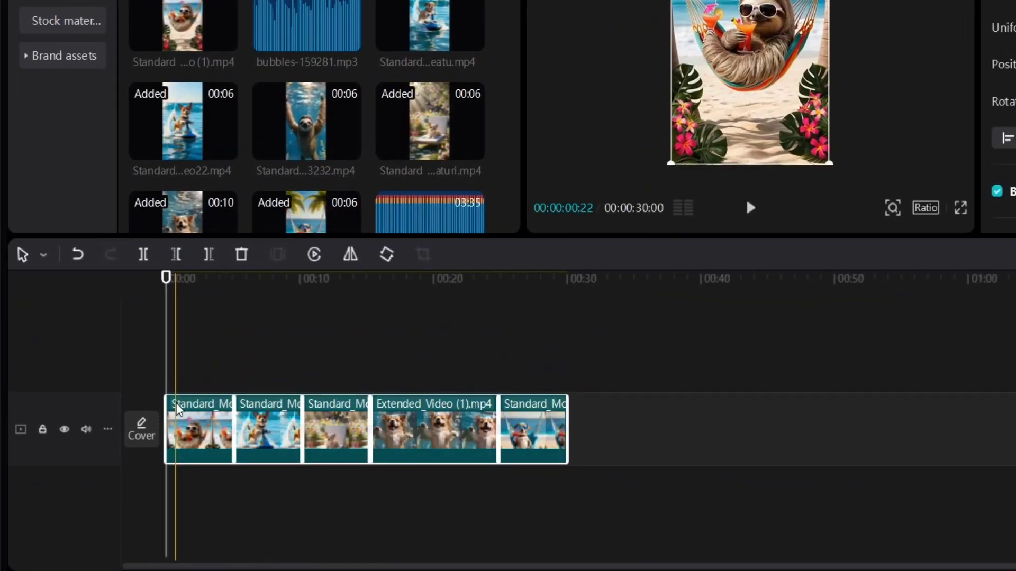
left_click(925, 207)
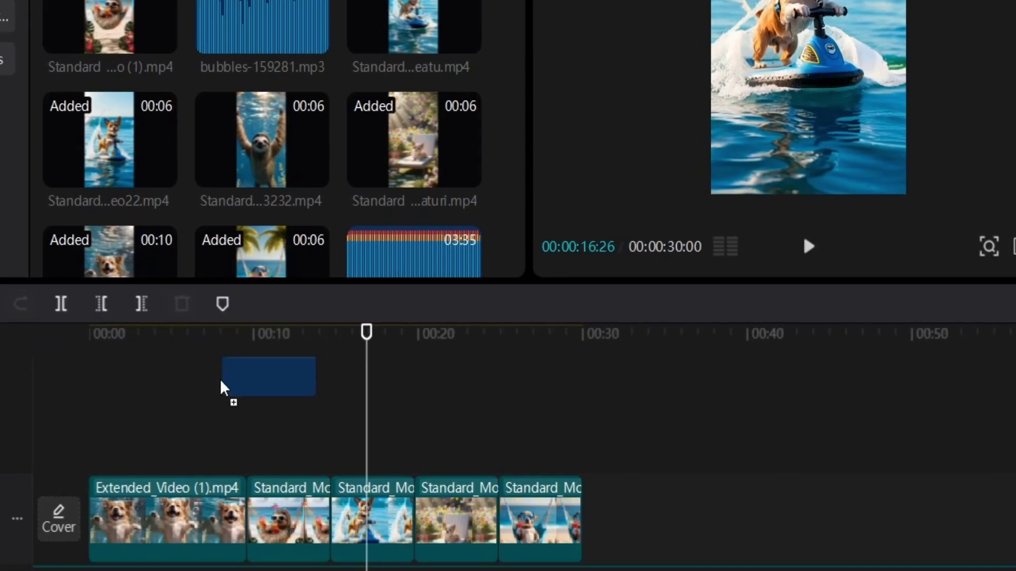
Add the bubbles sound and Timpani Beat music, lowering the volume to -3.5dB.
left_click_drag(220, 386, 209, 519)
left_click_drag(207, 539, 206, 540)
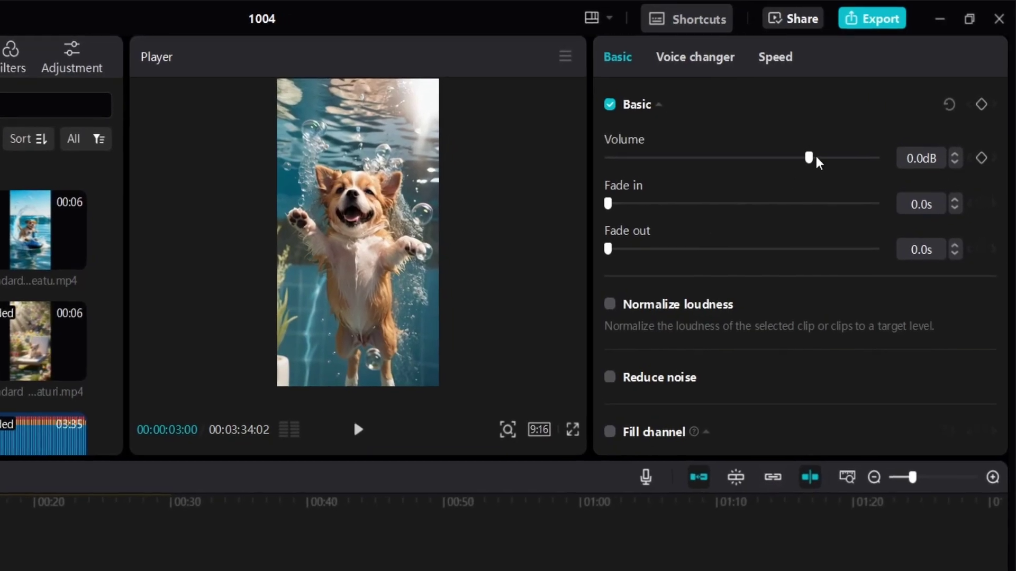
left_click_drag(804, 158, 754, 170)
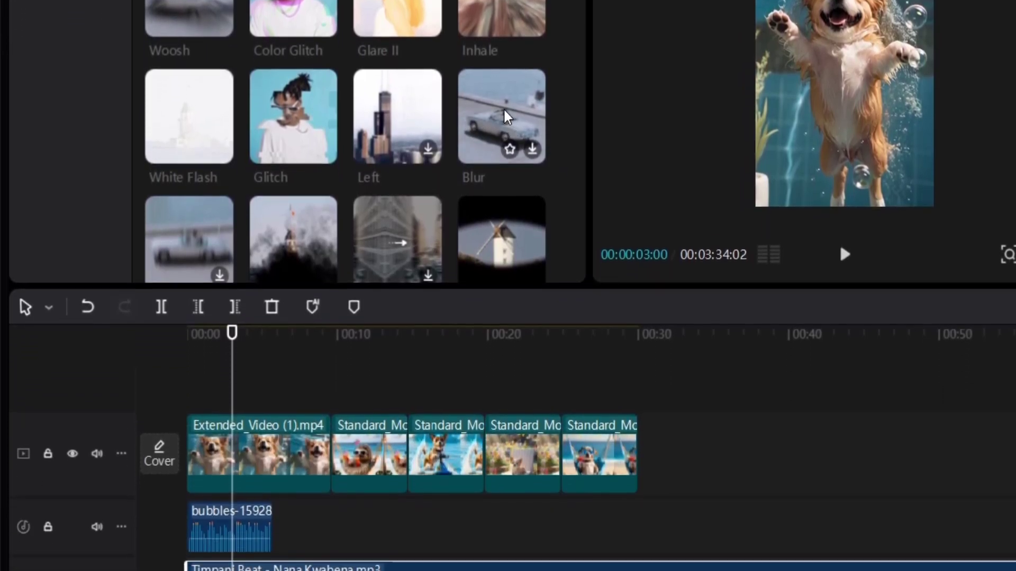
Put a Blur transition between the first two clips and bring up the 1080P export settings.
left_click_drag(502, 229, 349, 520)
left_click_drag(349, 346, 330, 368)
left_click(917, 14)
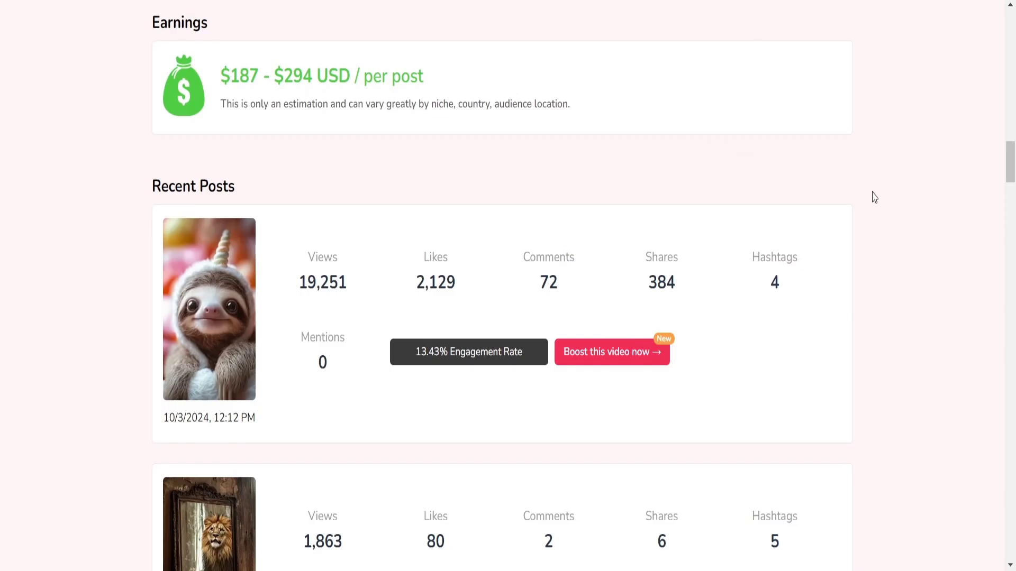
scroll(874, 198, "up", 2)
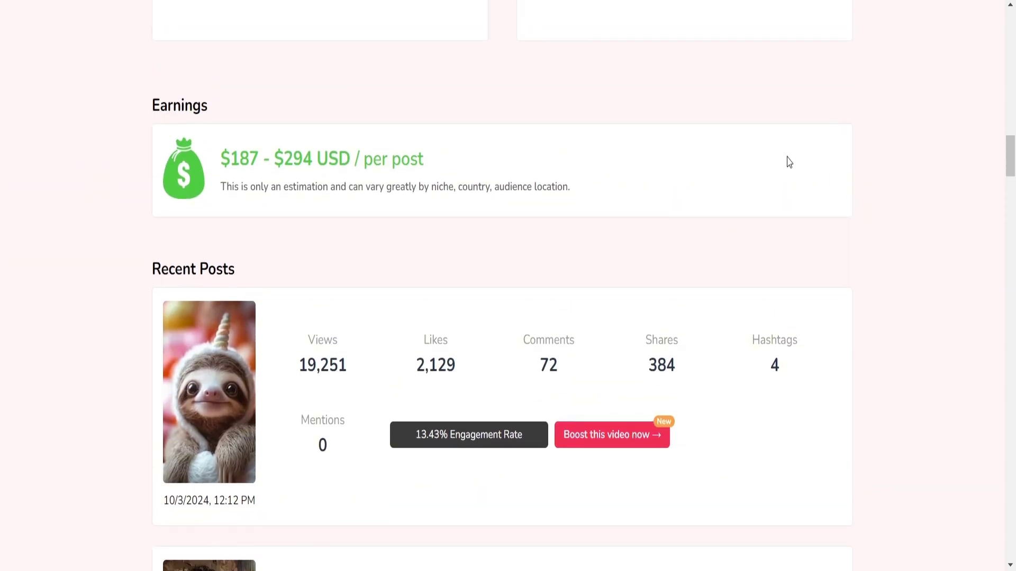
Scroll the stats page's Recent Posts and reach the cute-animal creator's TikTok profile.
scroll(342, 217, "down", 8)
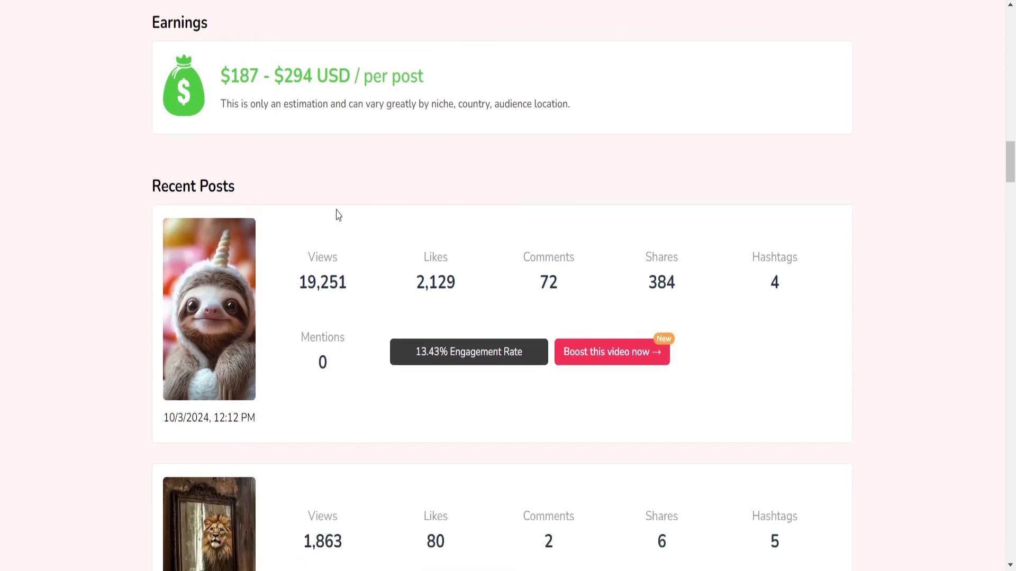
scroll(333, 177, "down", 3)
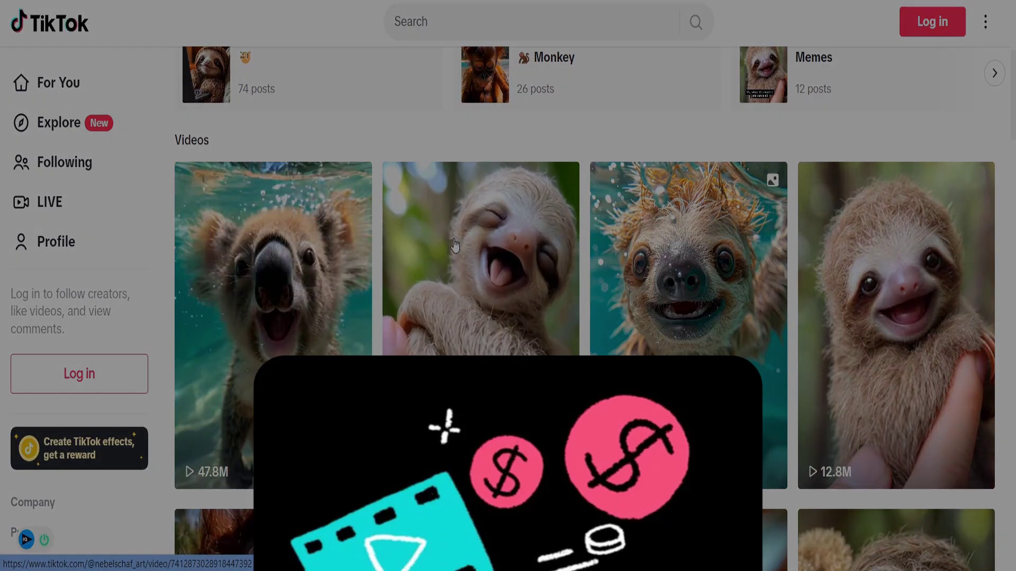
scroll(584, 307, "down", 3)
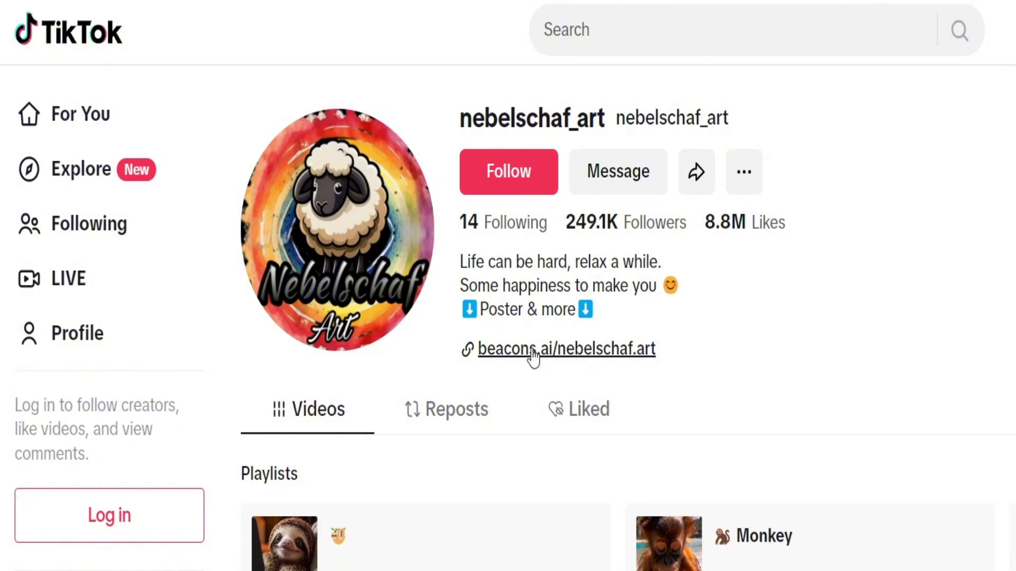
left_click(533, 350)
Visit the creator's Displate store and Etsy shop from the Beacons link page.
scroll(421, 159, "down", 5)
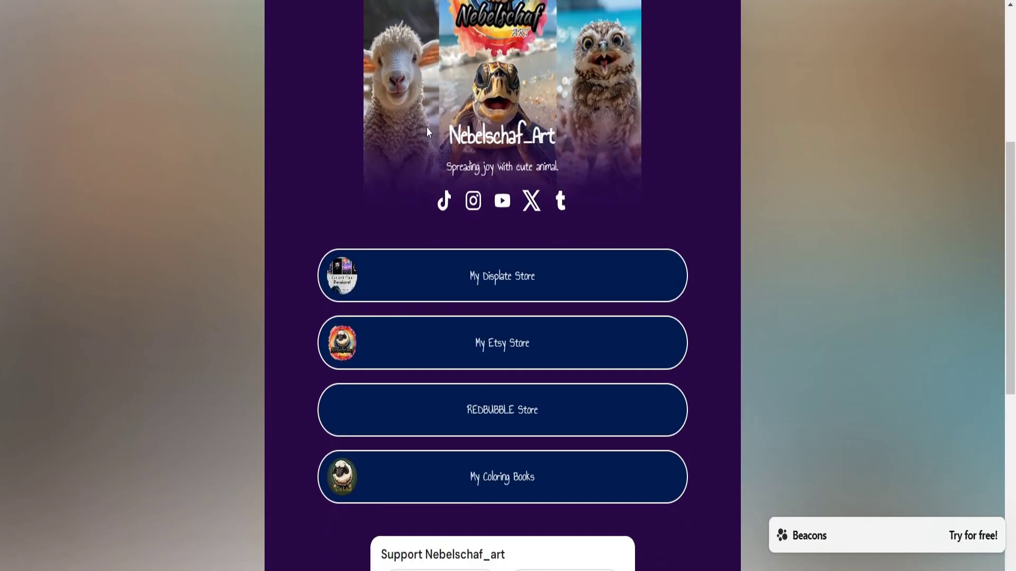
scroll(426, 127, "down", 5)
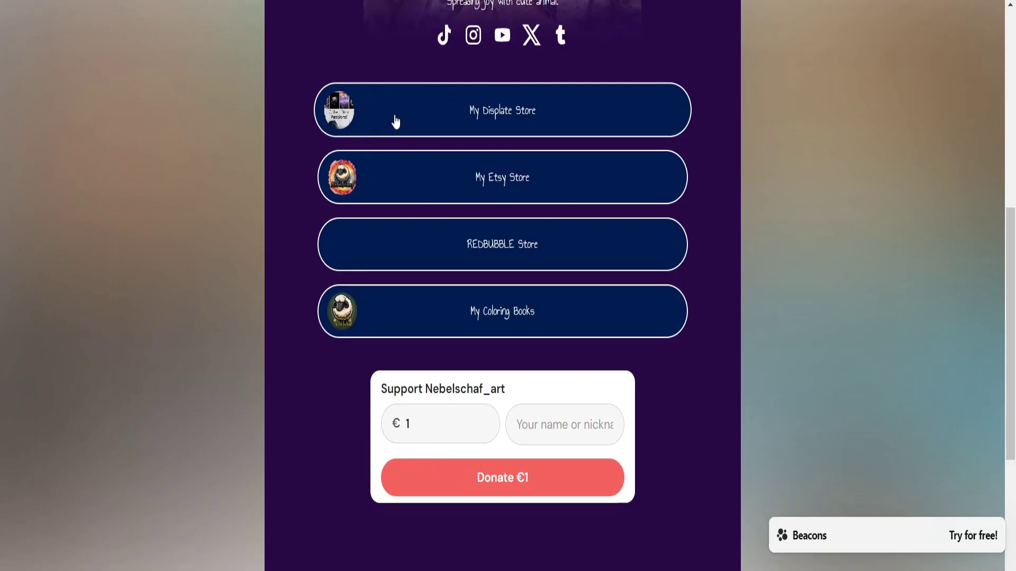
left_click(475, 201)
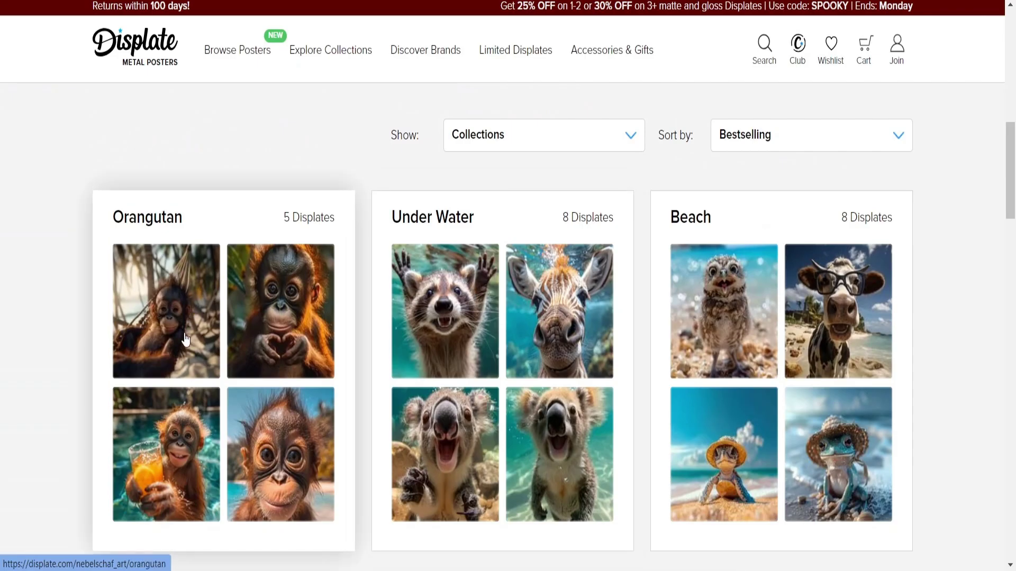
scroll(476, 396, "down", 1)
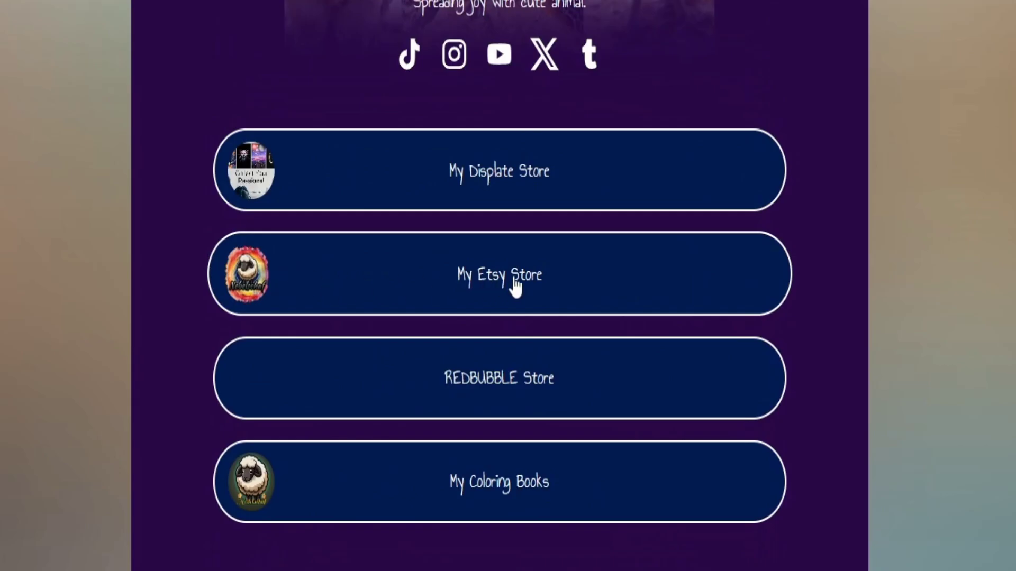
left_click(559, 288)
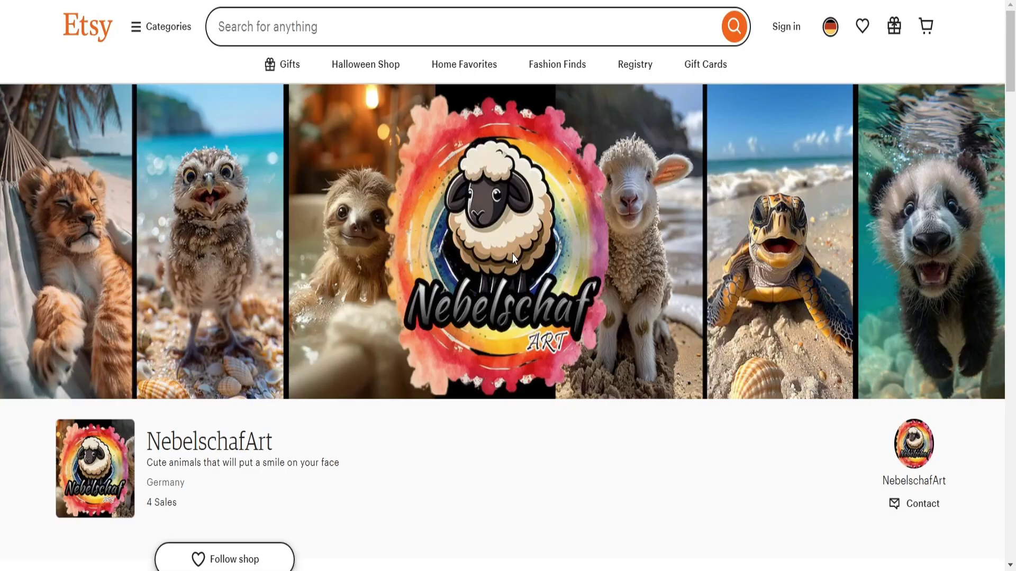
Visit the Redbubble store and My Coloring Books page, then return to the Beacons links.
scroll(533, 267, "down", 10)
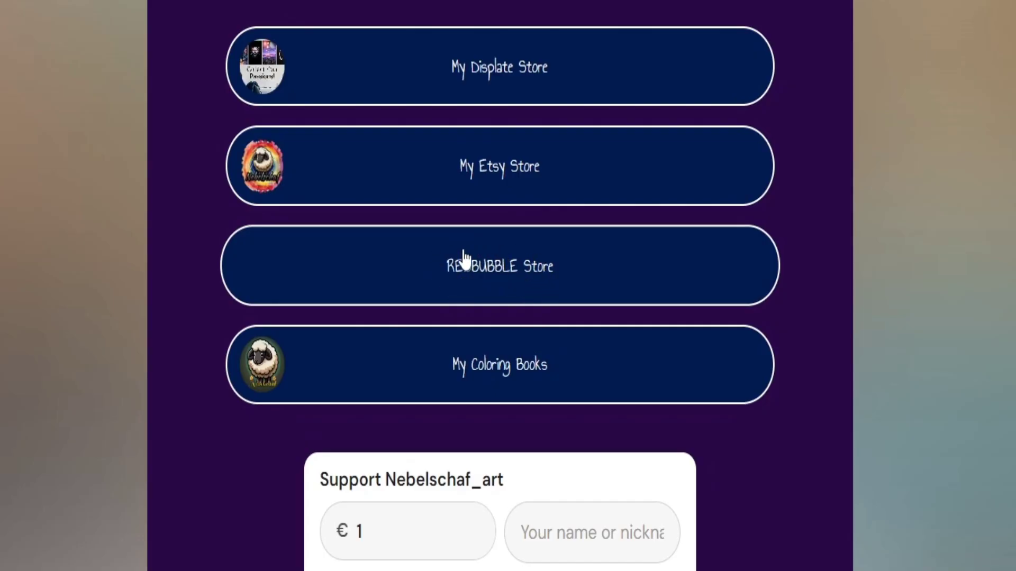
left_click(464, 259)
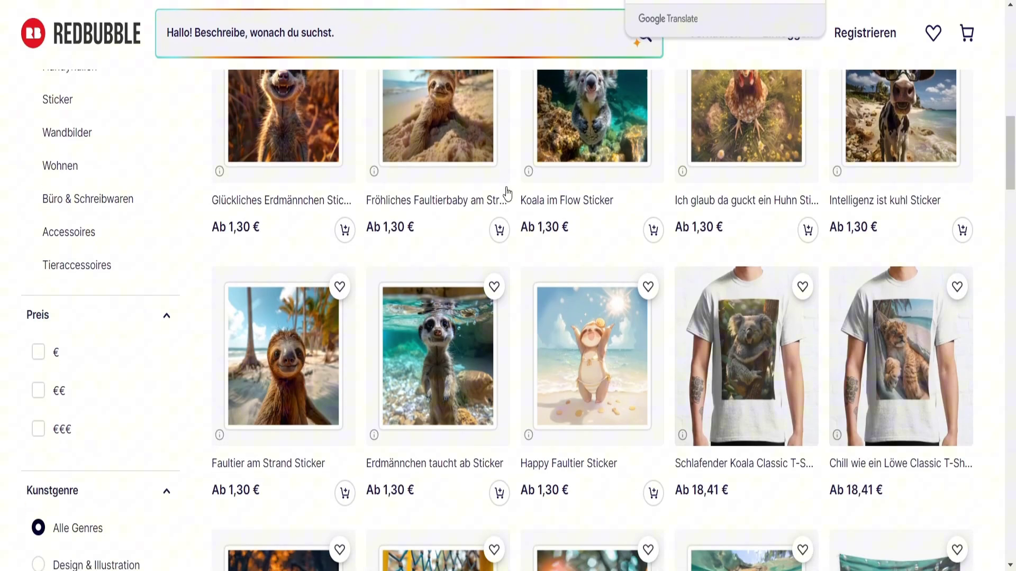
scroll(529, 238, "down", 3)
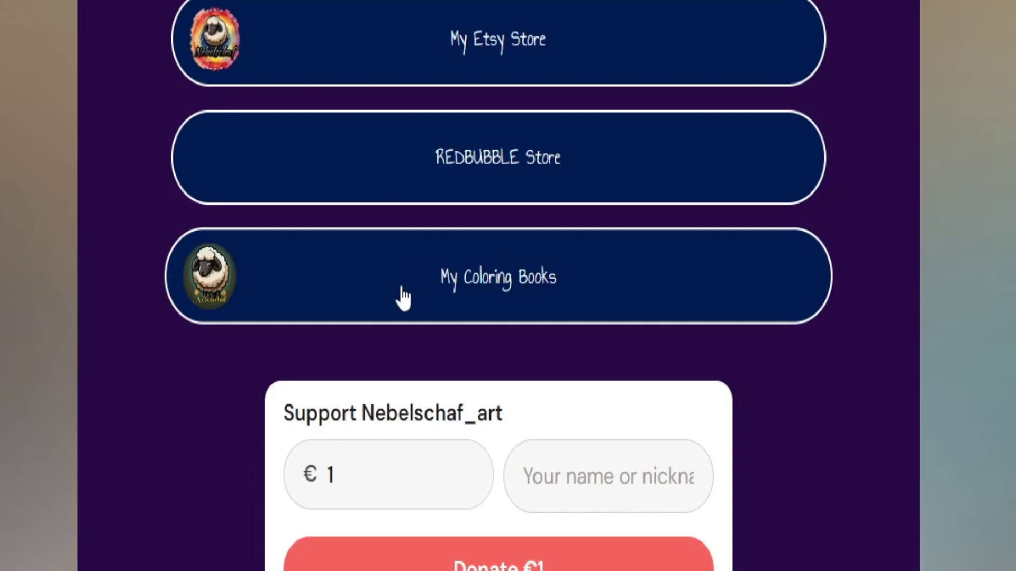
left_click(512, 296)
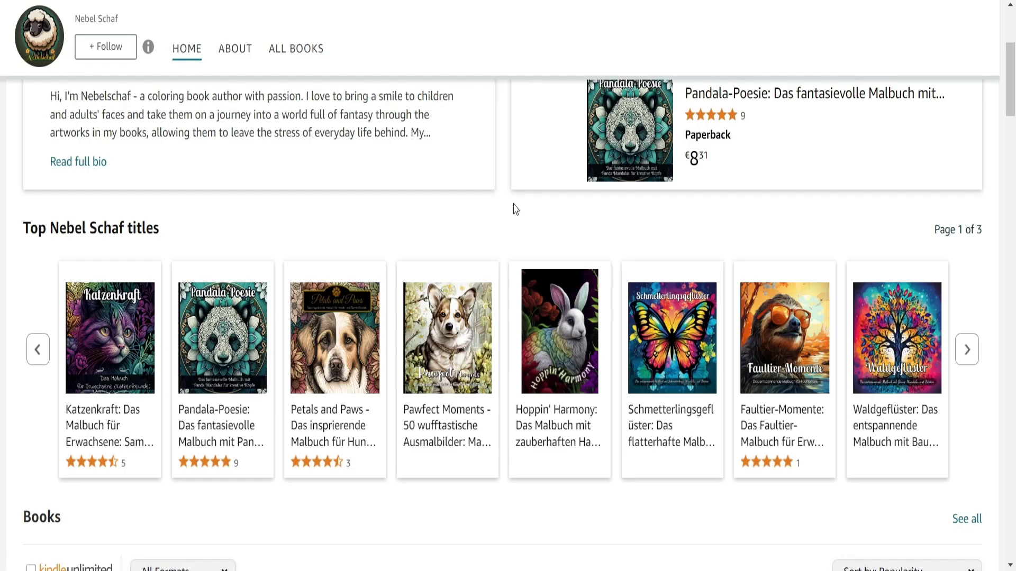
scroll(513, 209, "down", 5)
scroll(514, 209, "down", 5)
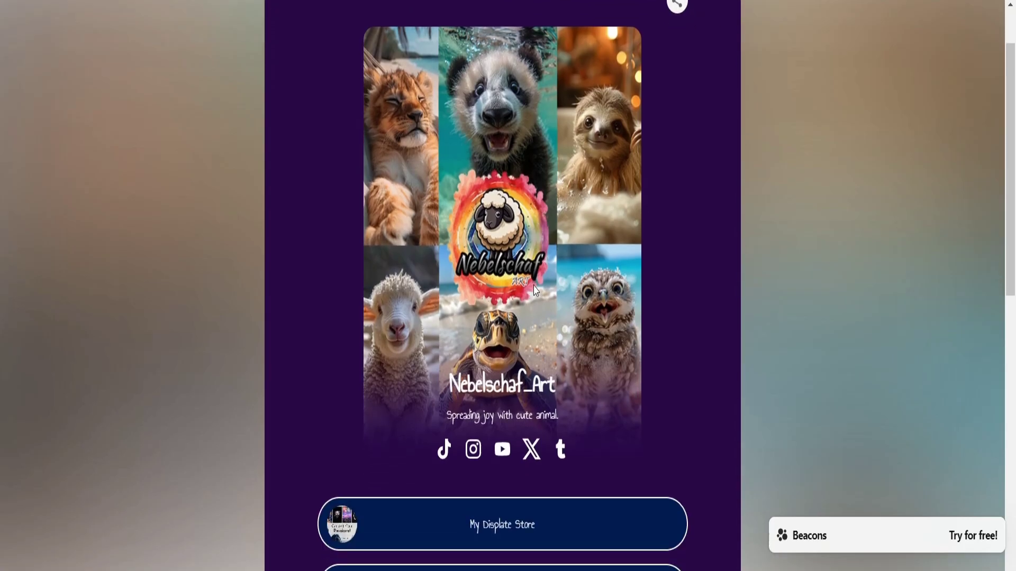
scroll(341, 317, "down", 8)
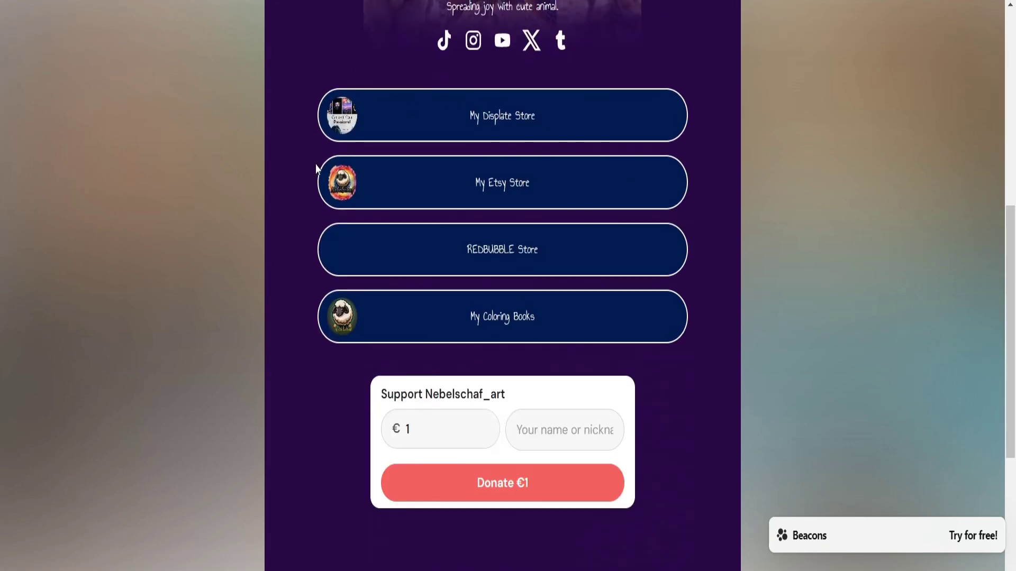